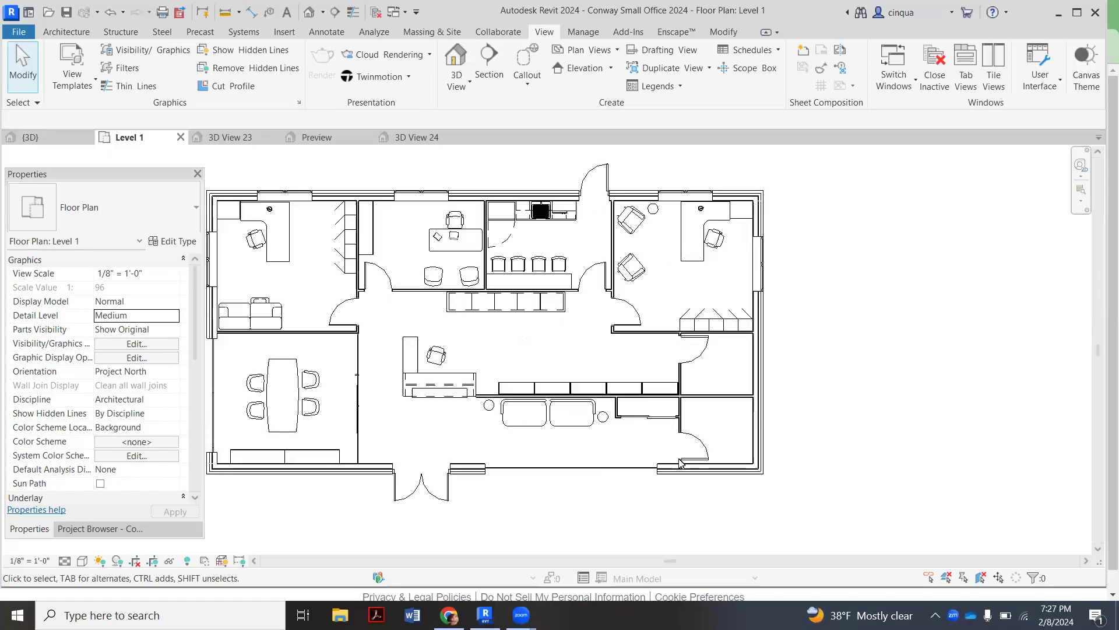
- Start a new Floor: Architectural from the Architecture tab's Floor tool
scroll(684, 443, up, 1)
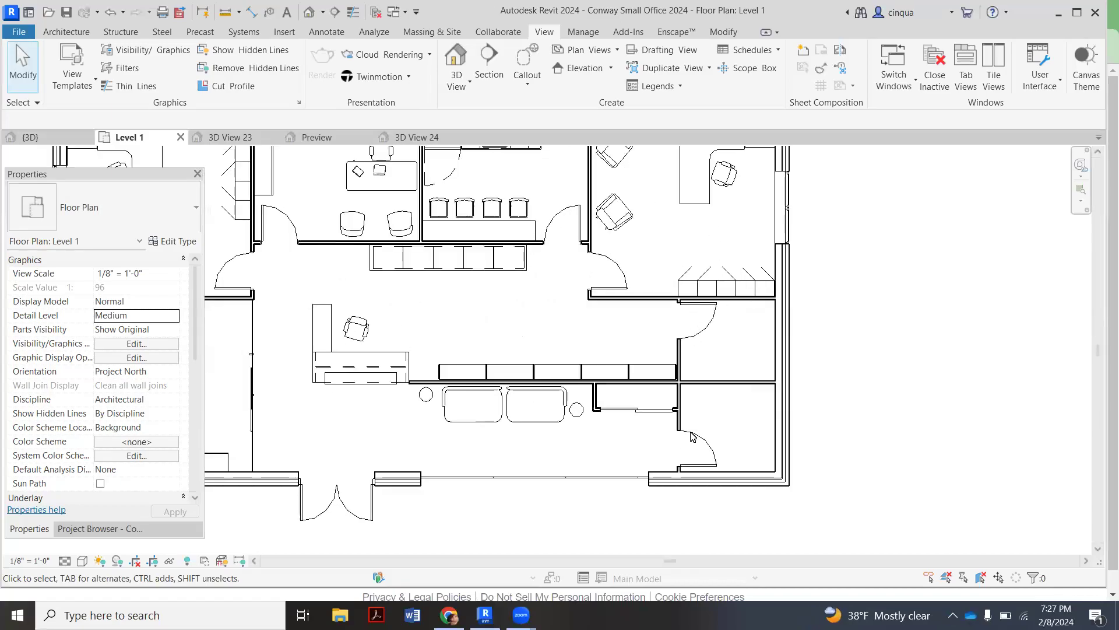
scroll(696, 437, down, 2)
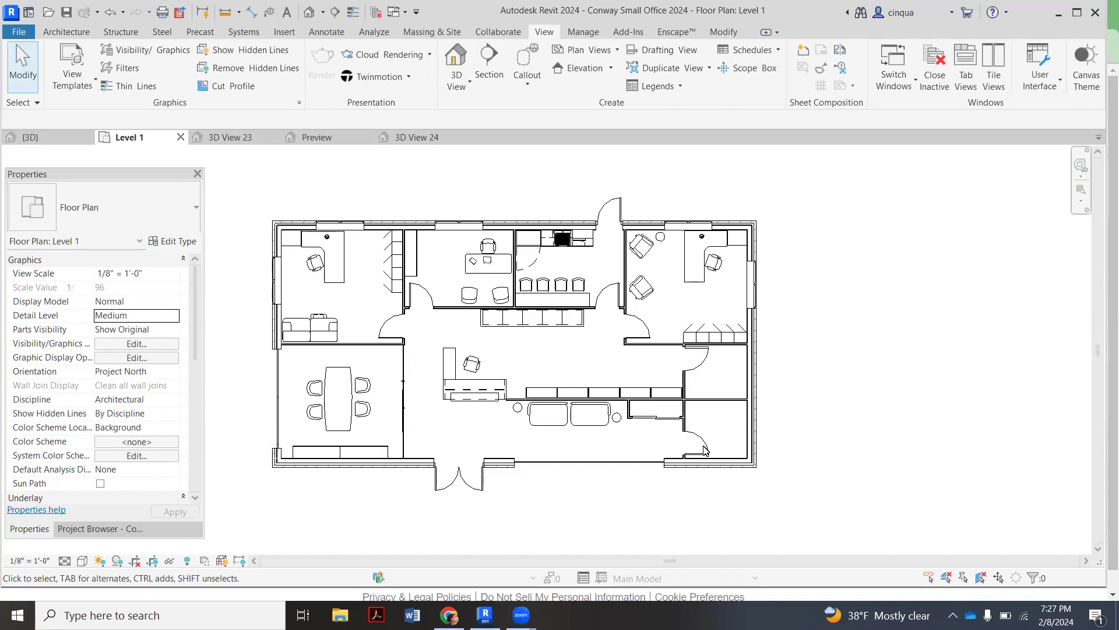
scroll(729, 426, up, 1)
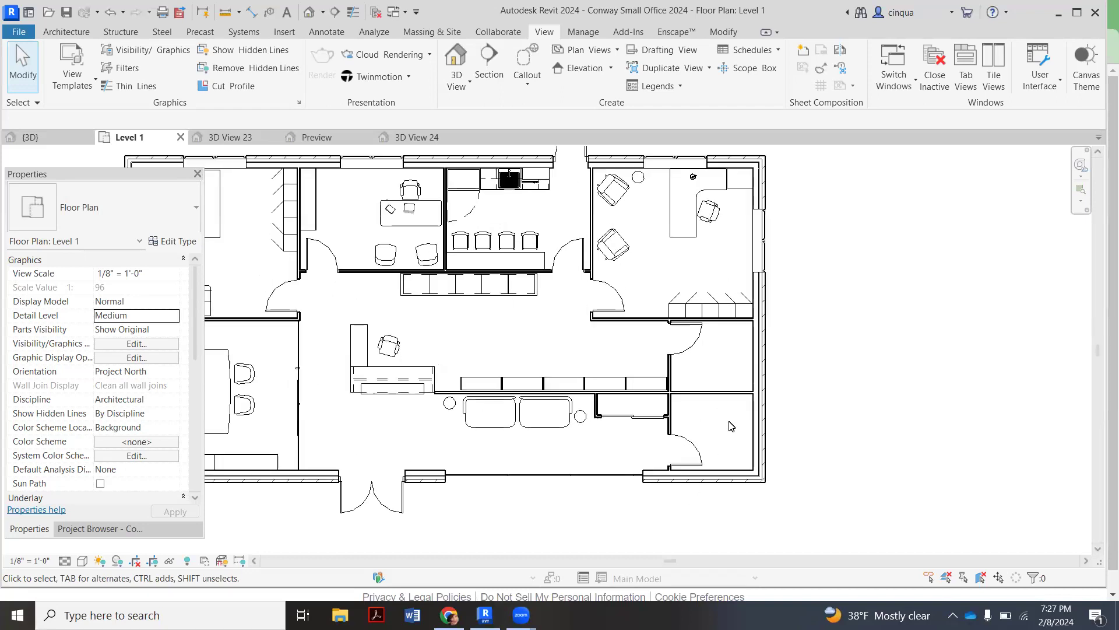
scroll(731, 426, down, 2)
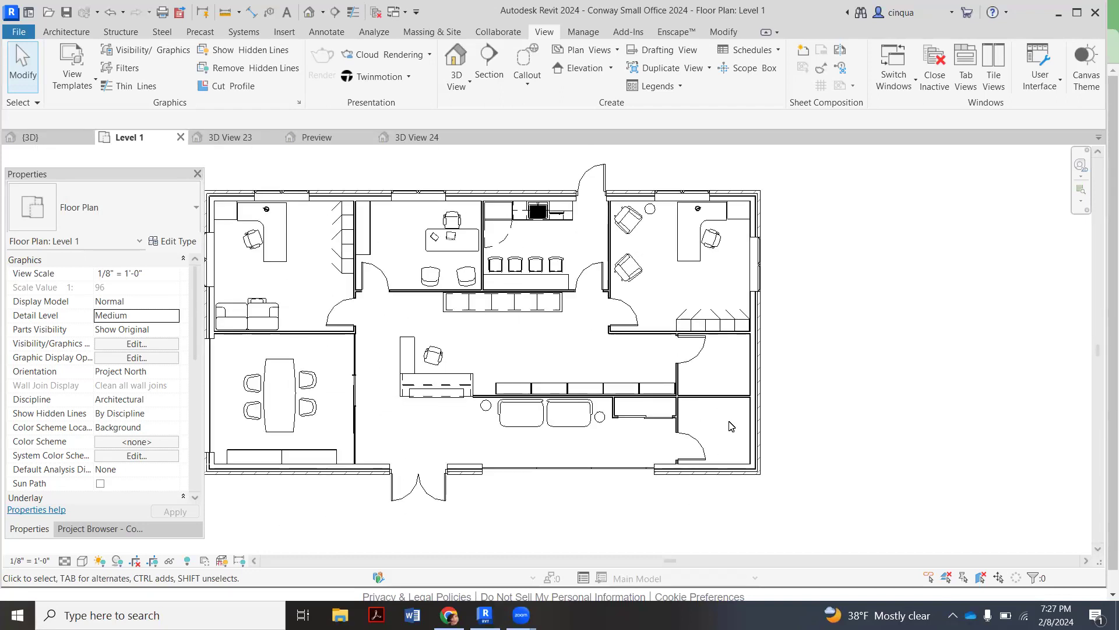
scroll(732, 425, up, 1)
scroll(734, 422, up, 1)
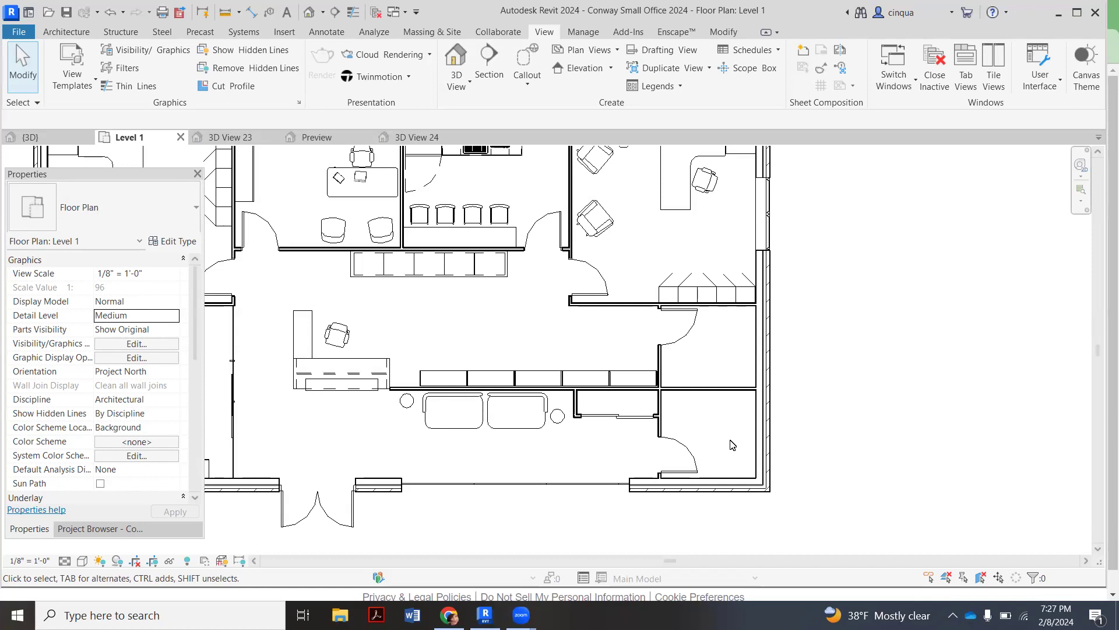
scroll(725, 440, down, 2)
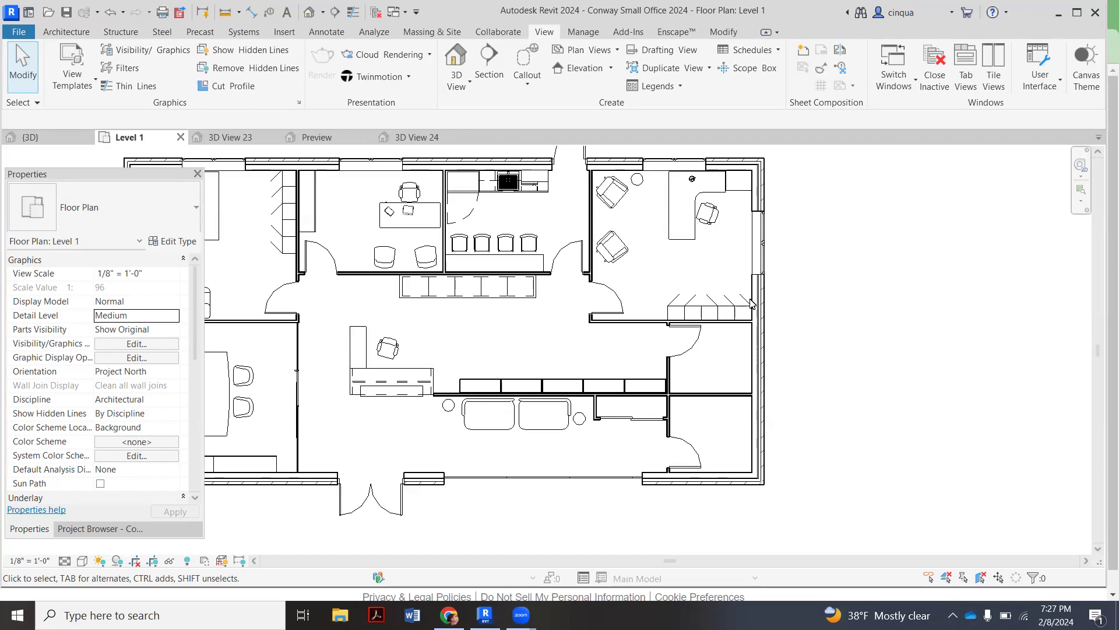
click(73, 33)
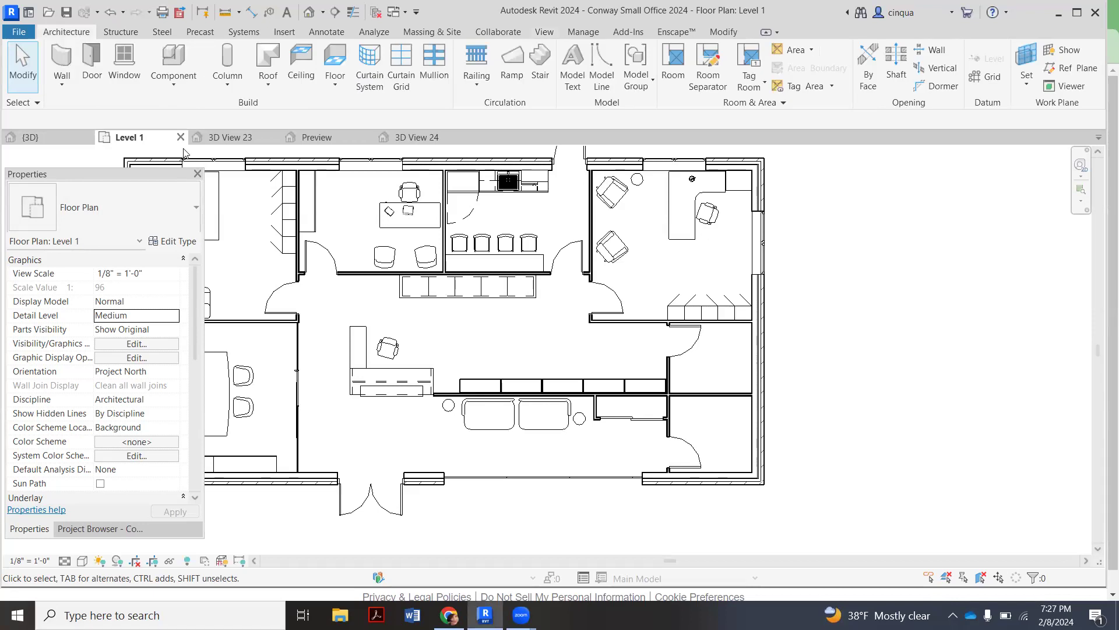
click(336, 85)
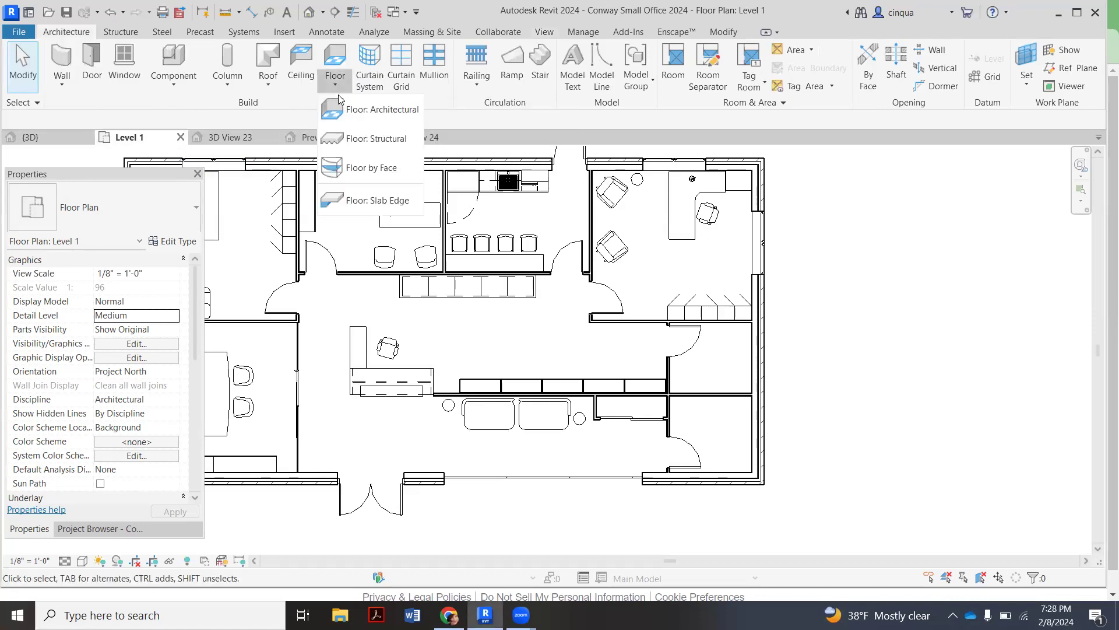
click(348, 117)
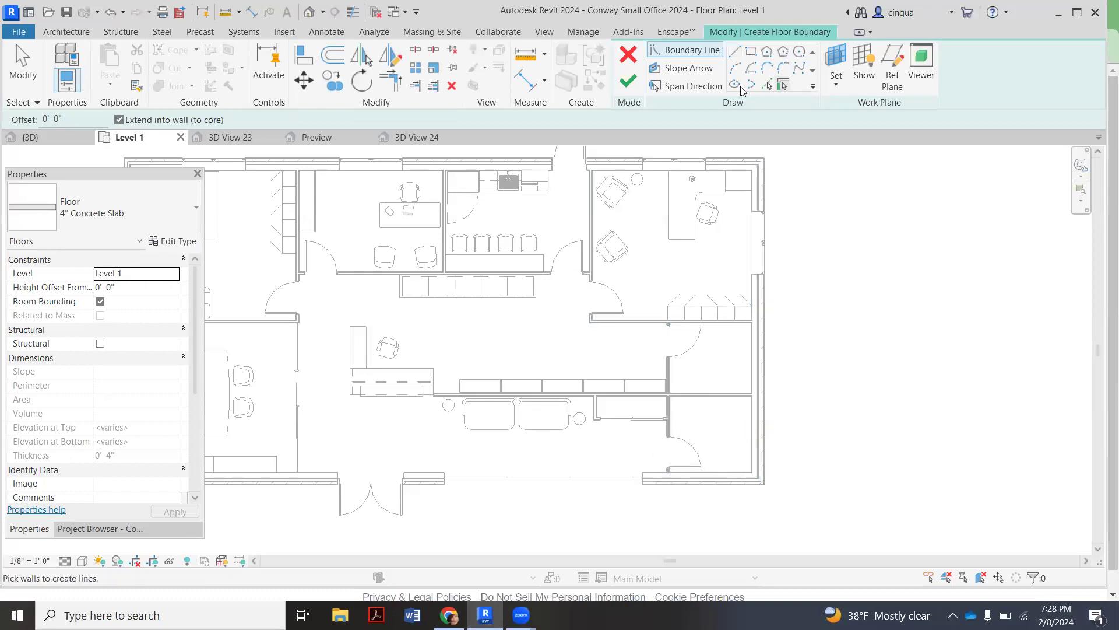
- Sketch a rectangular floor boundary across the small lower-right room
click(751, 52)
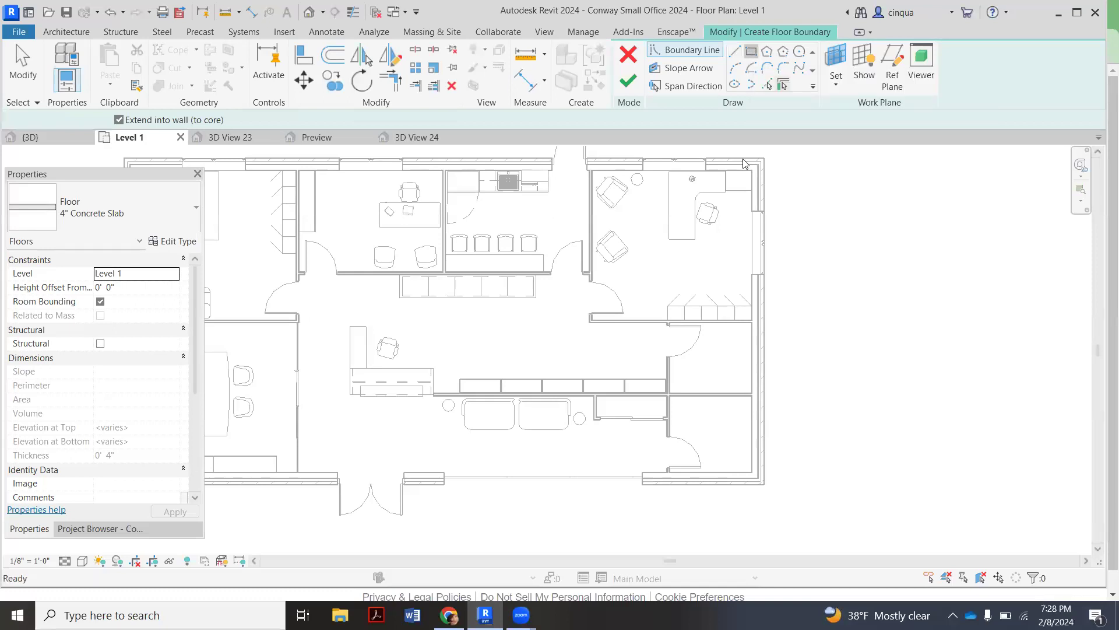
scroll(707, 433, up, 3)
scroll(630, 378, up, 2)
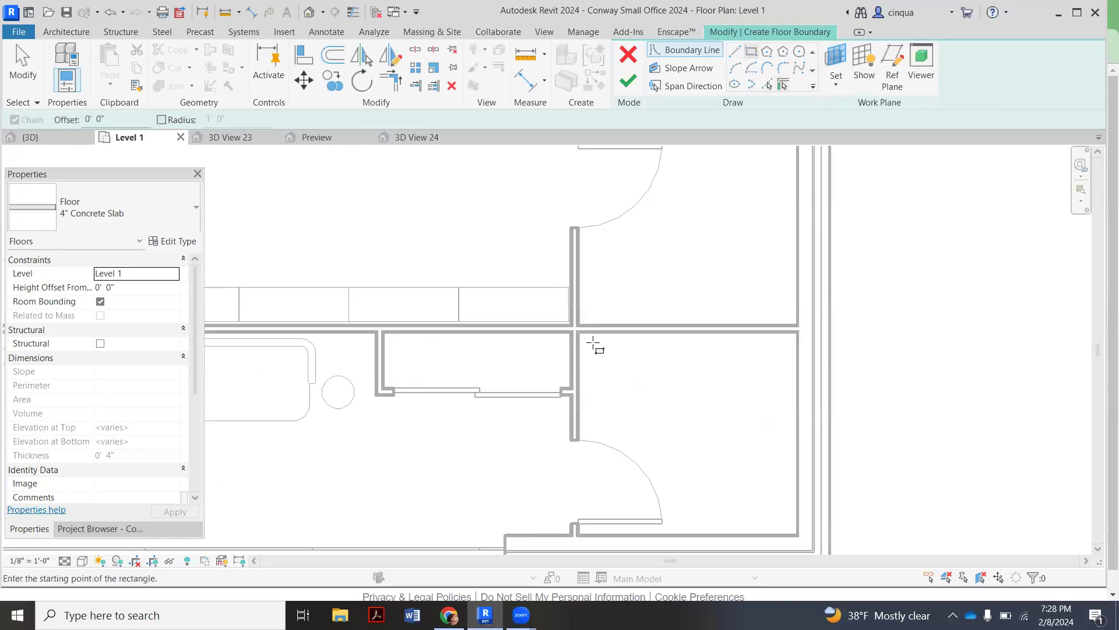
click(578, 336)
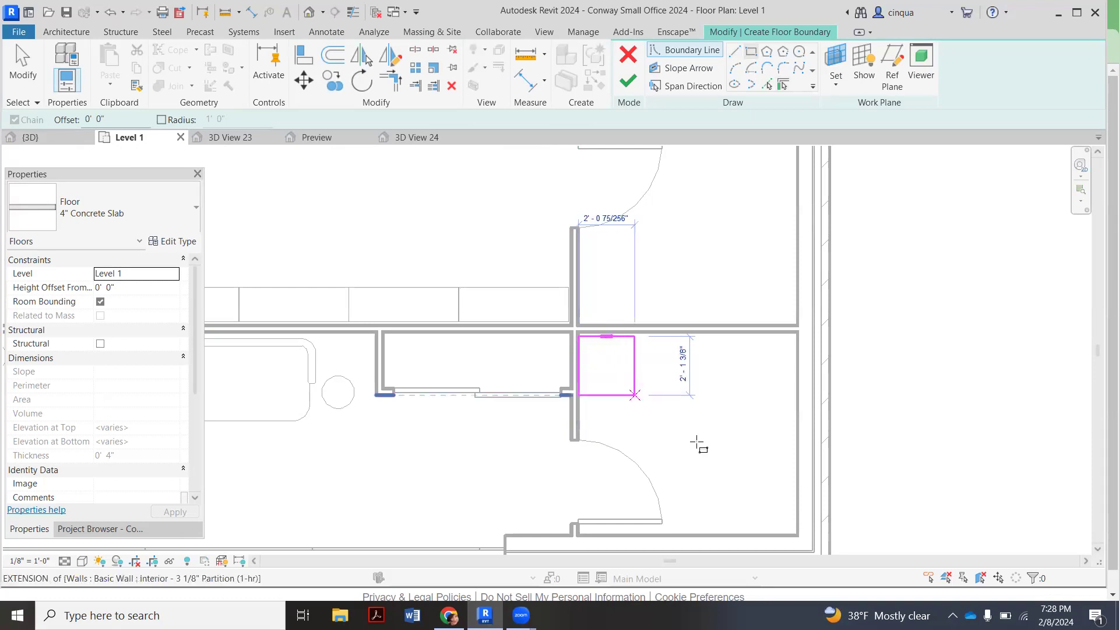
click(798, 535)
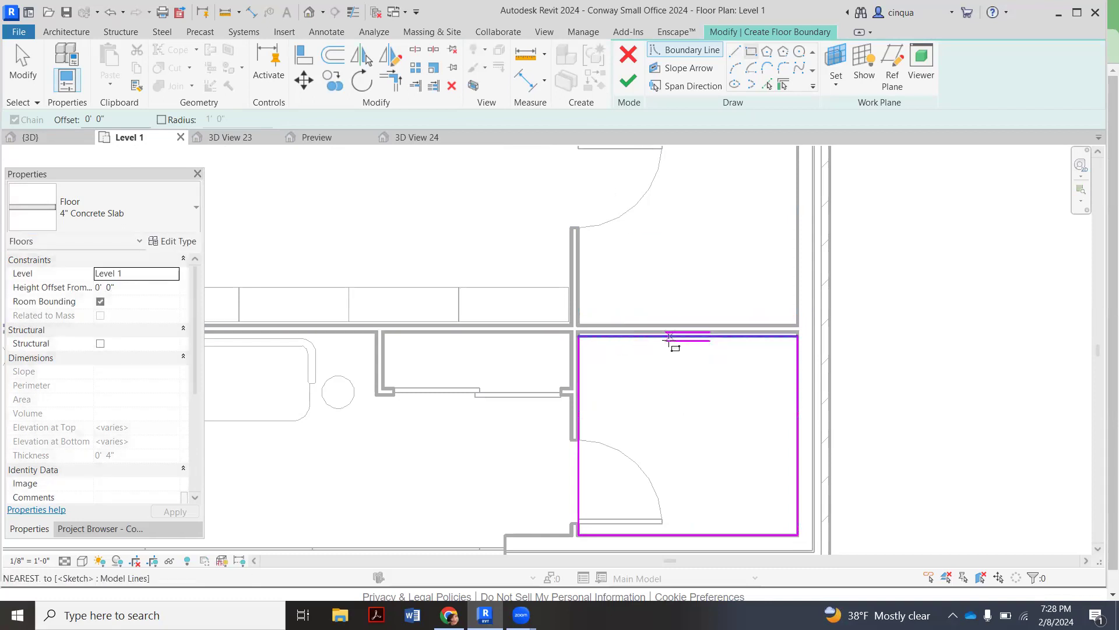
- Nudge the boundary's top edge up so it aligns with the wall line
key(Escape)
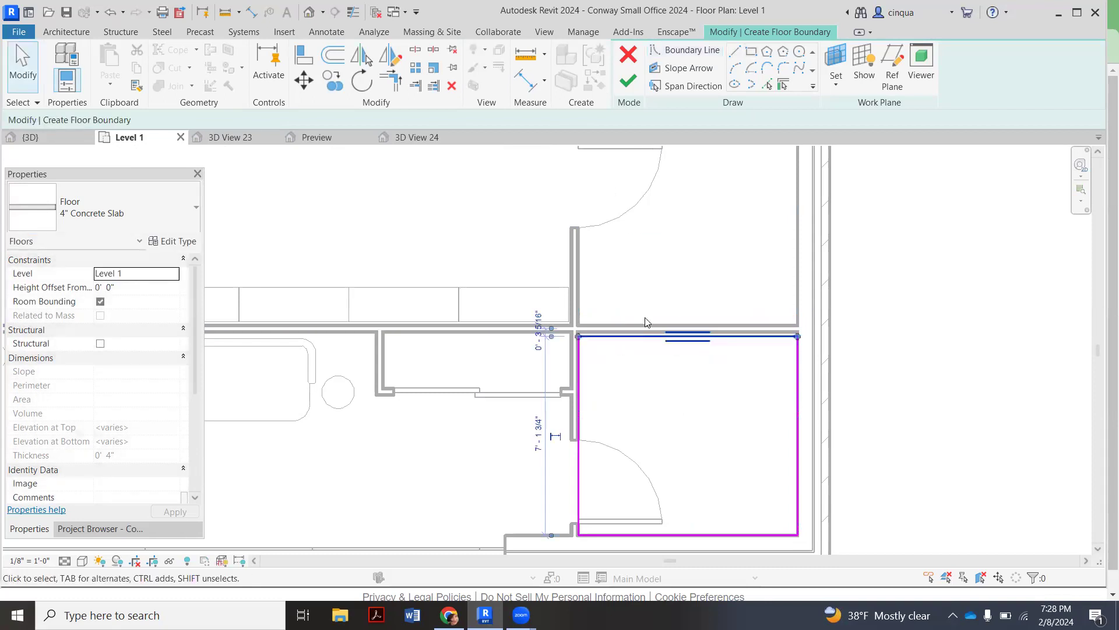
click(670, 337)
key(Up)
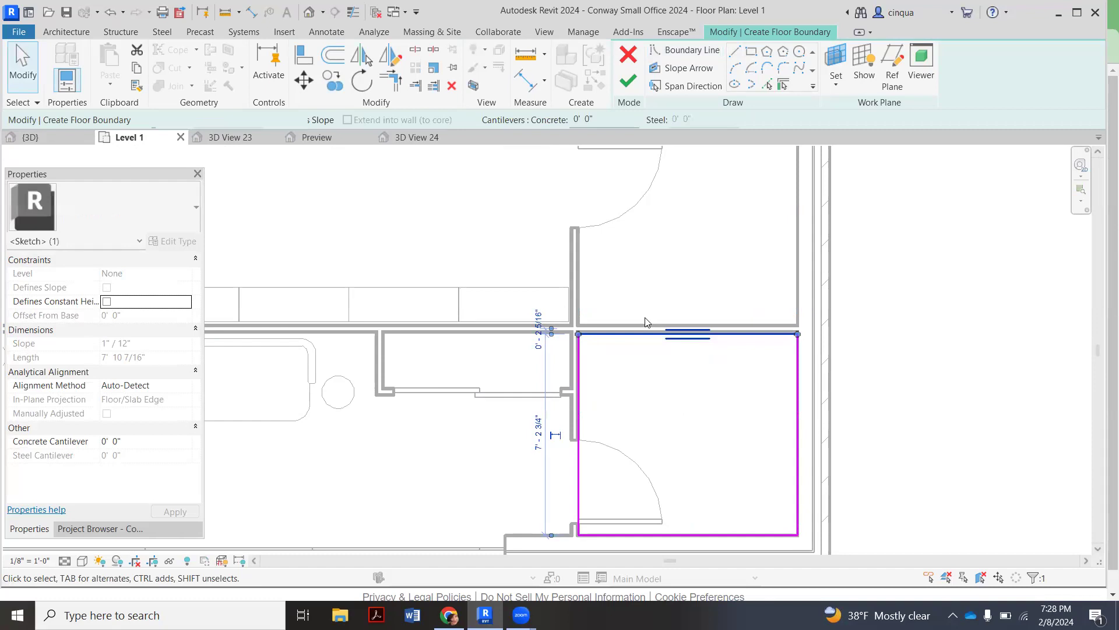
key(Up)
key(Up)
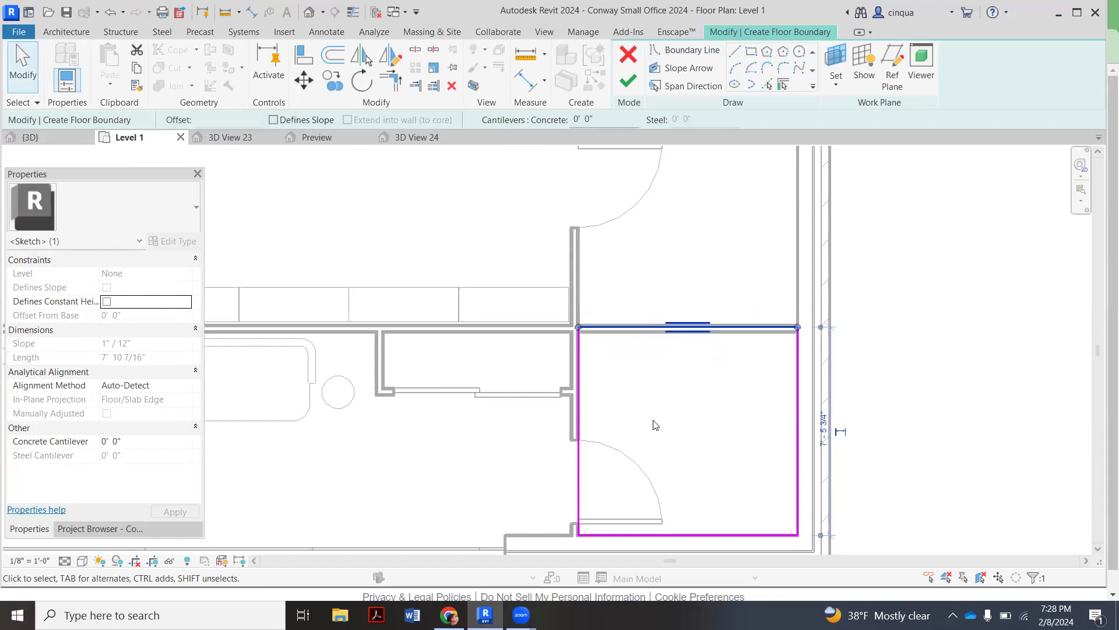
middle_drag(636, 408, 625, 366)
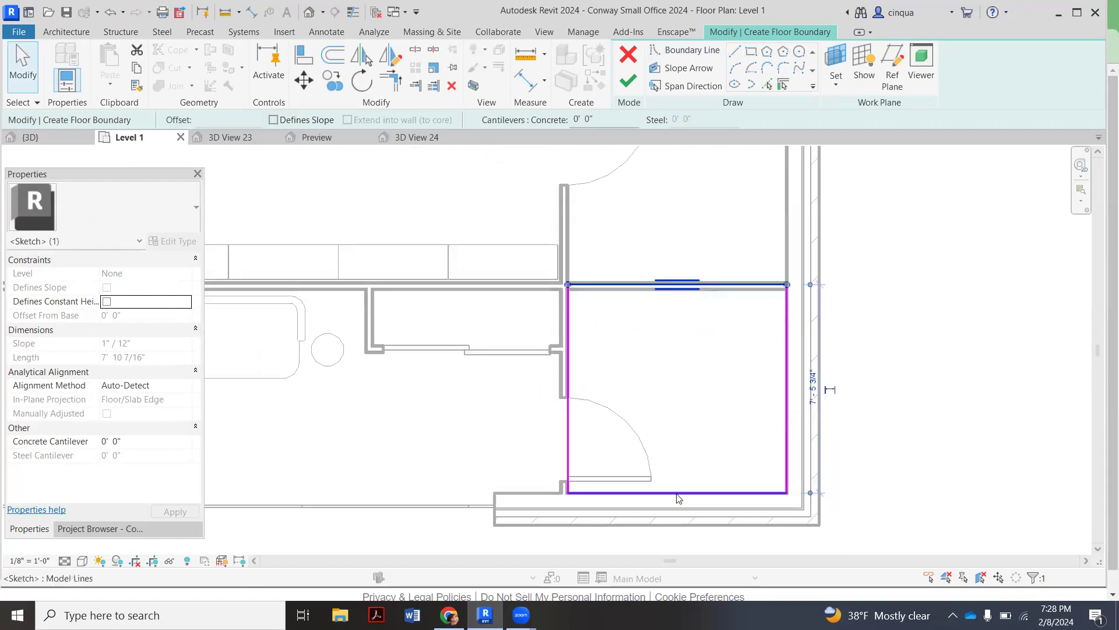
- Finish the 4" Concrete Slab floor (58.86 SF) and switch to the default {3D} view
click(629, 83)
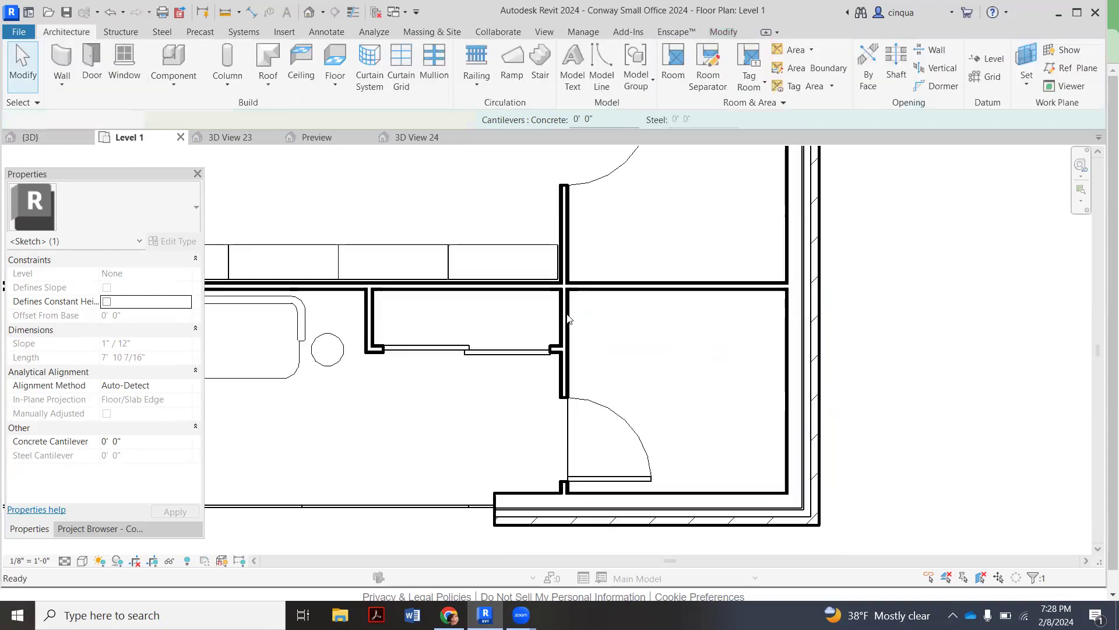
click(465, 470)
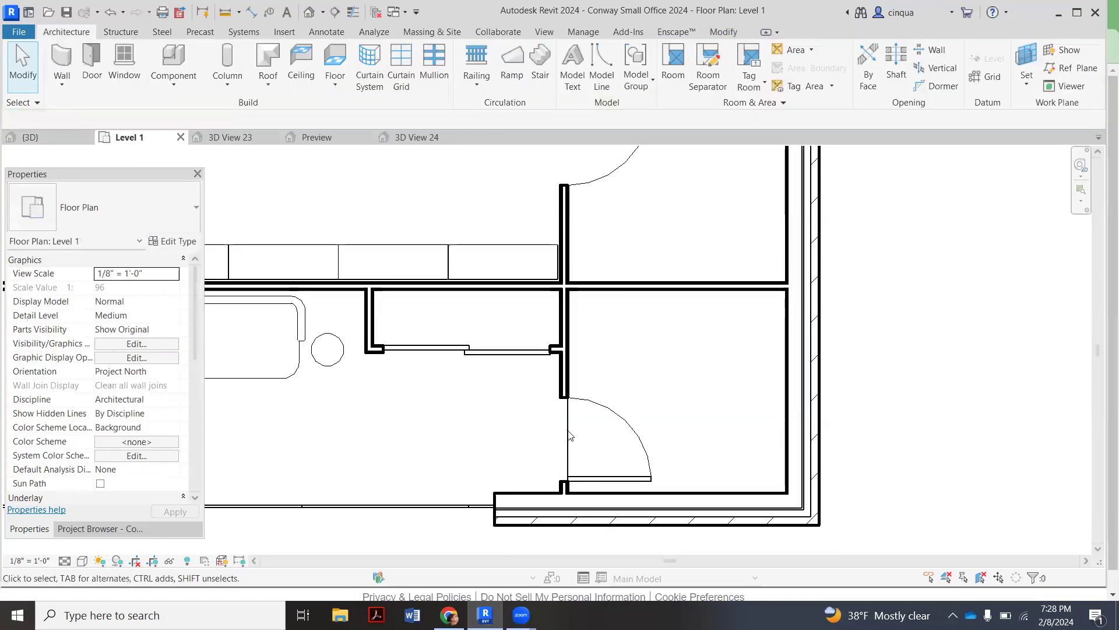
click(233, 137)
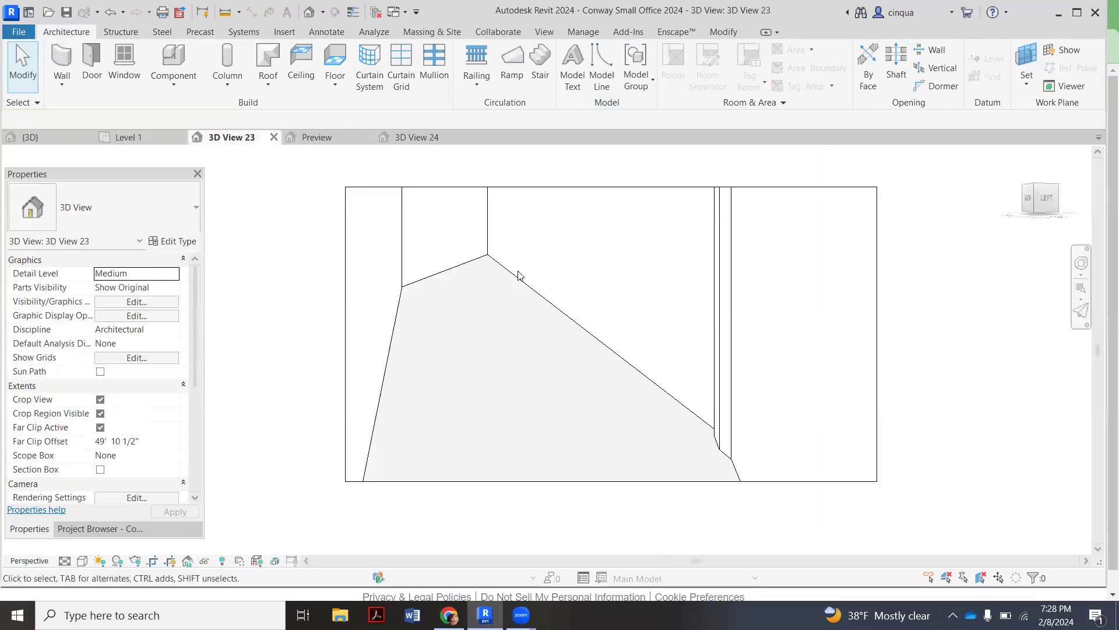
click(56, 139)
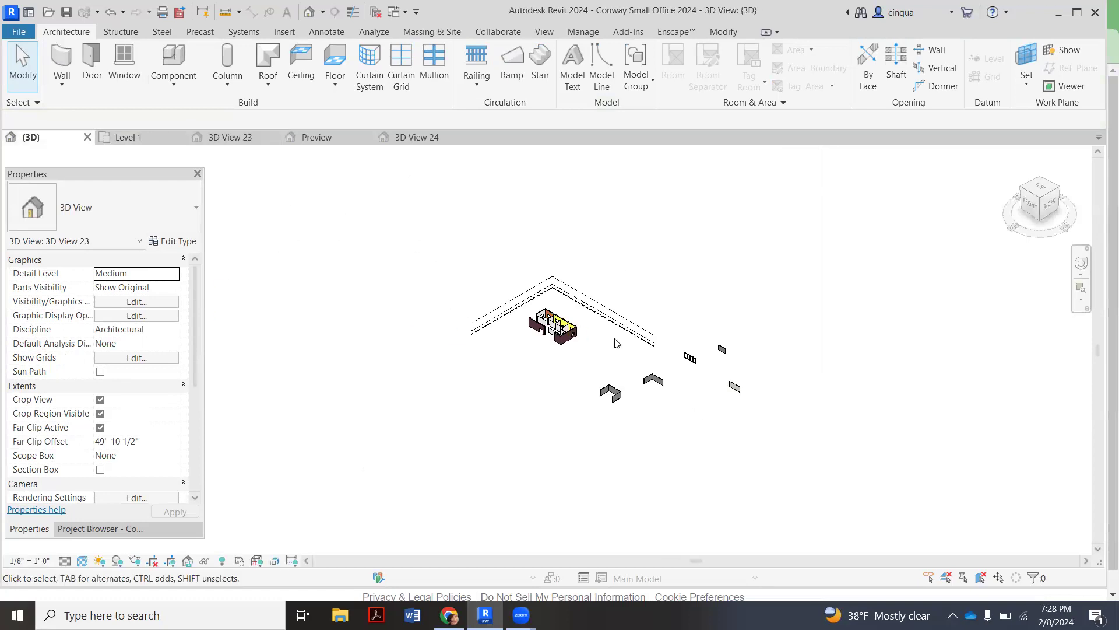
- Orbit the 3D model through corner and top-down views of the office
scroll(572, 348, up, 8)
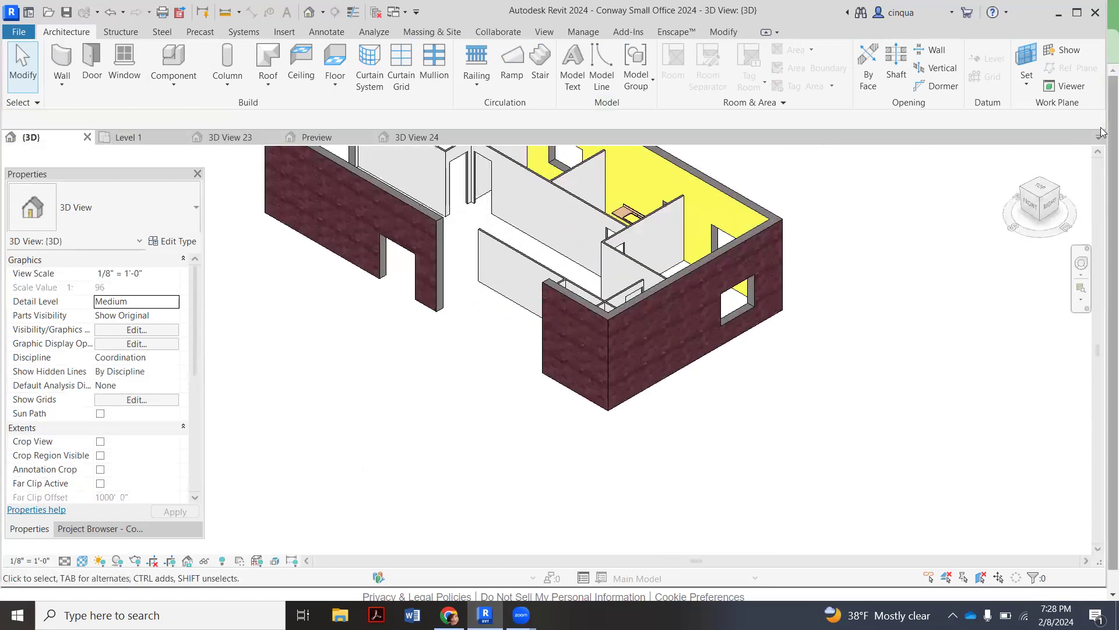
click(1024, 192)
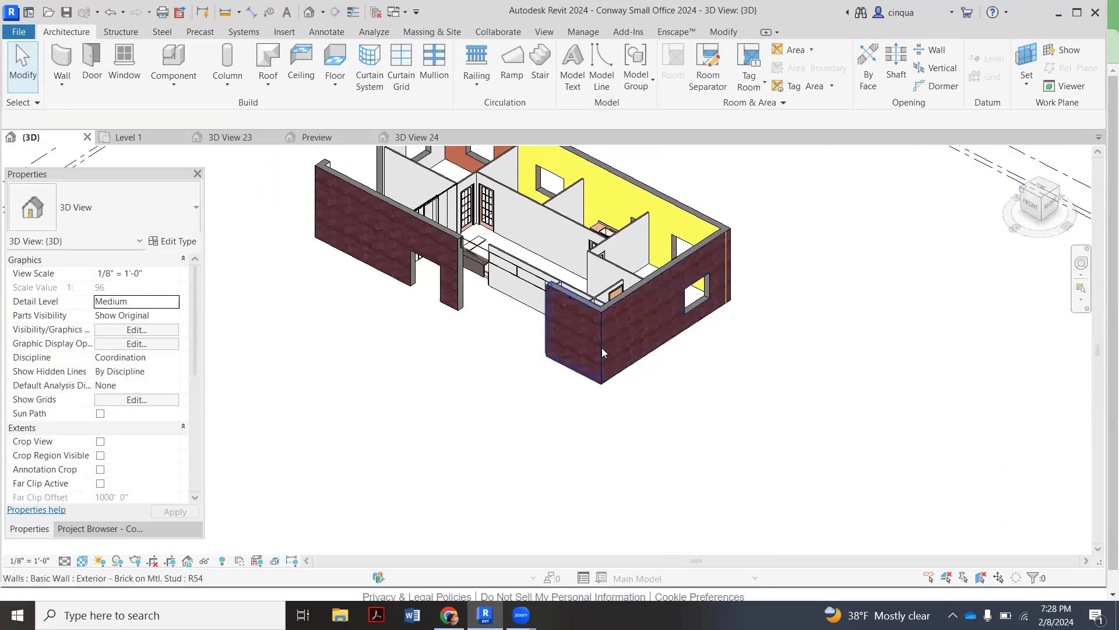
shift+middle_drag(602, 347, 766, 338)
scroll(646, 347, up, 6)
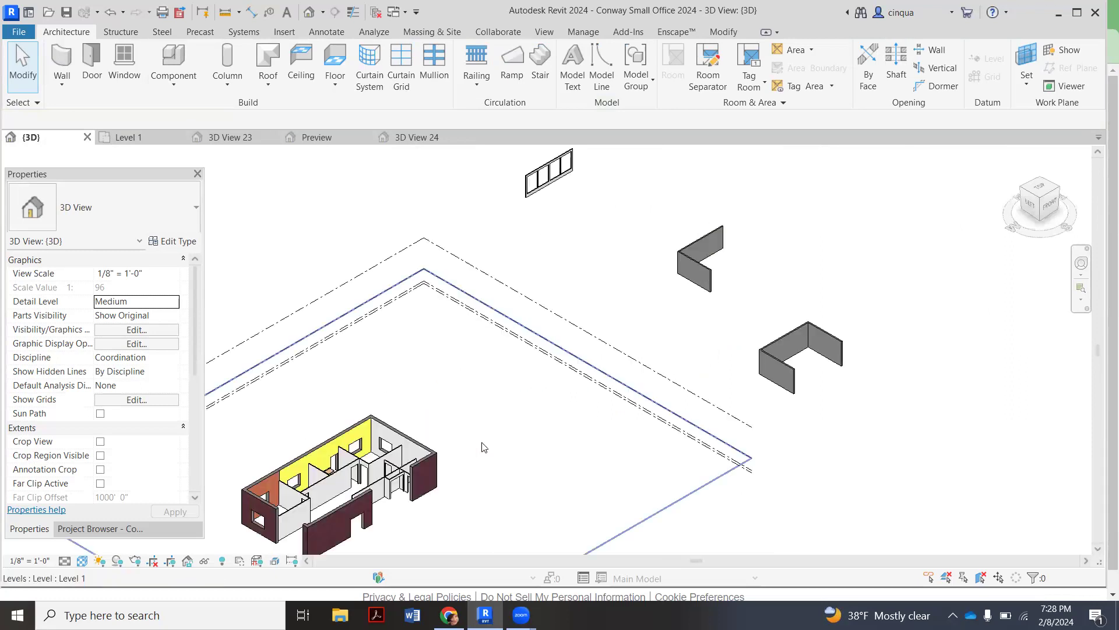
scroll(467, 449, down, 1)
scroll(467, 449, up, 5)
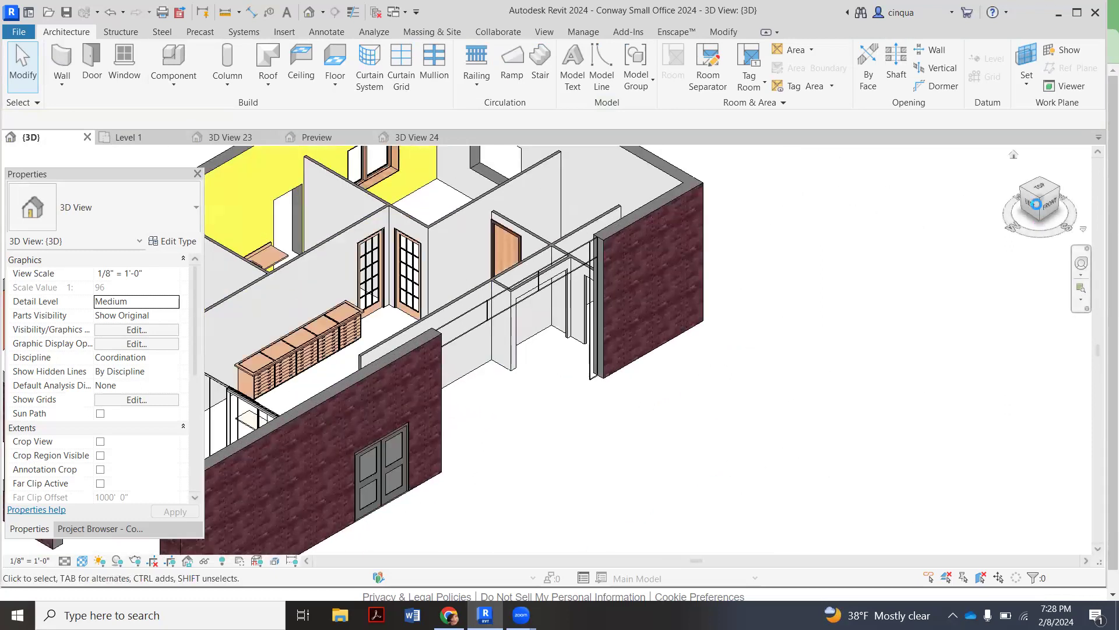
click(1044, 240)
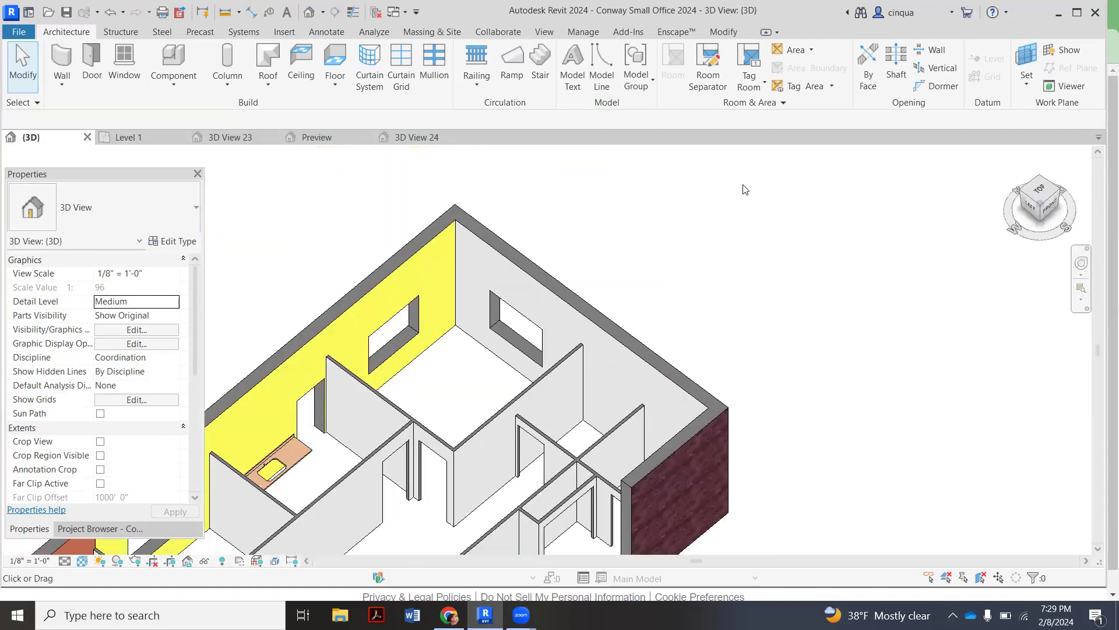
scroll(723, 281, down, 4)
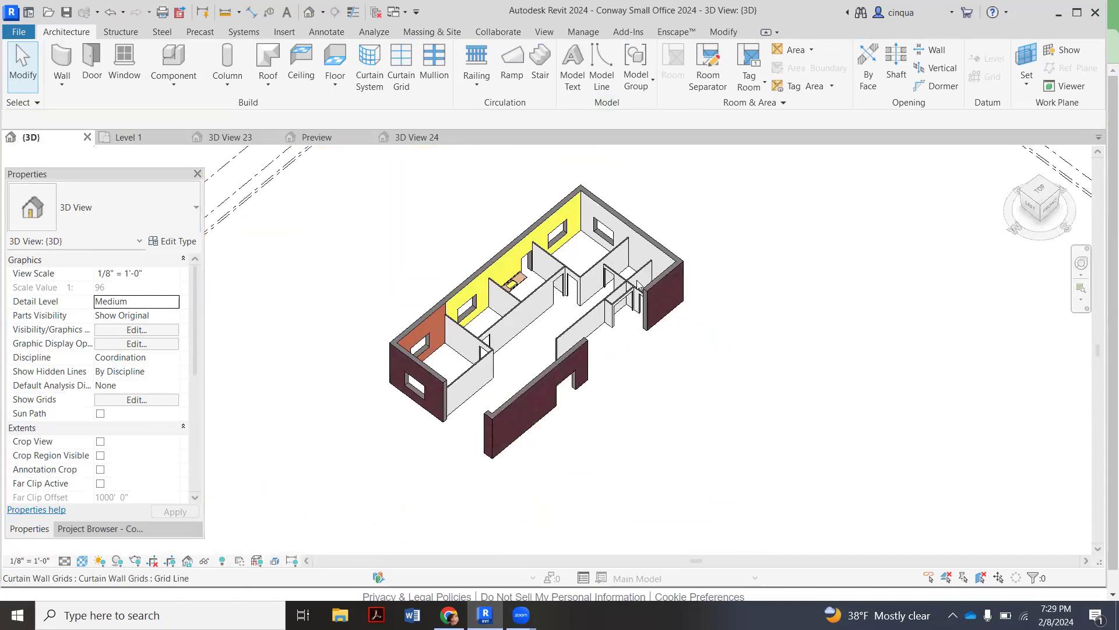
scroll(767, 233, up, 6)
click(1027, 190)
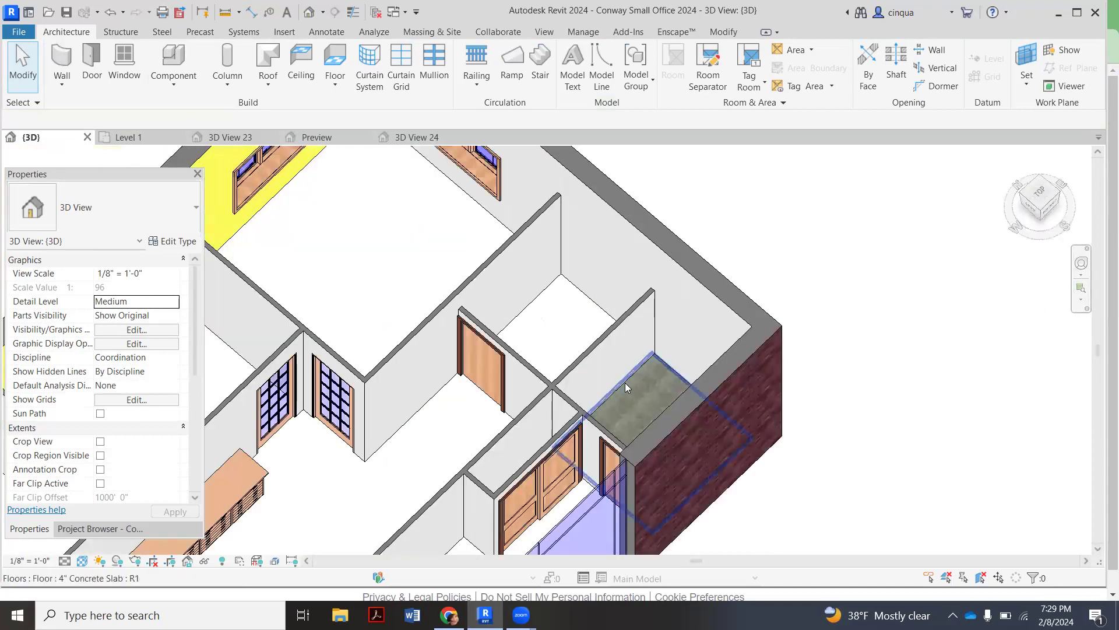
- Select the bathroom slab to check its properties, then return to the Level 1 plan
click(762, 295)
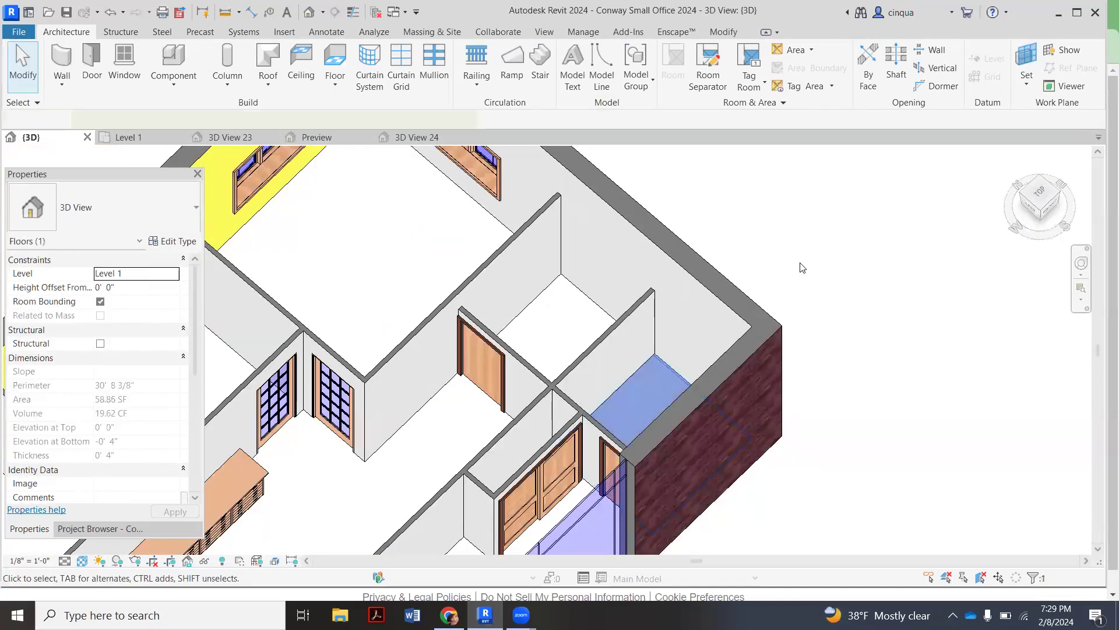
click(820, 274)
click(127, 137)
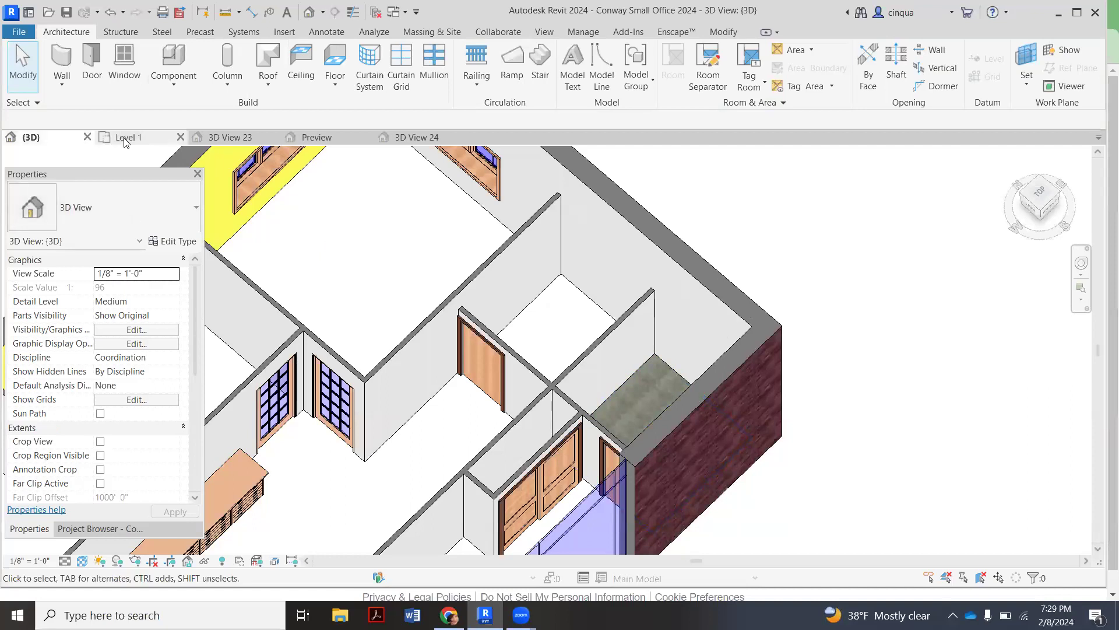
- Load the KOHLER Reach floor-mount toilet family and place it against the bathroom's top wall
click(315, 138)
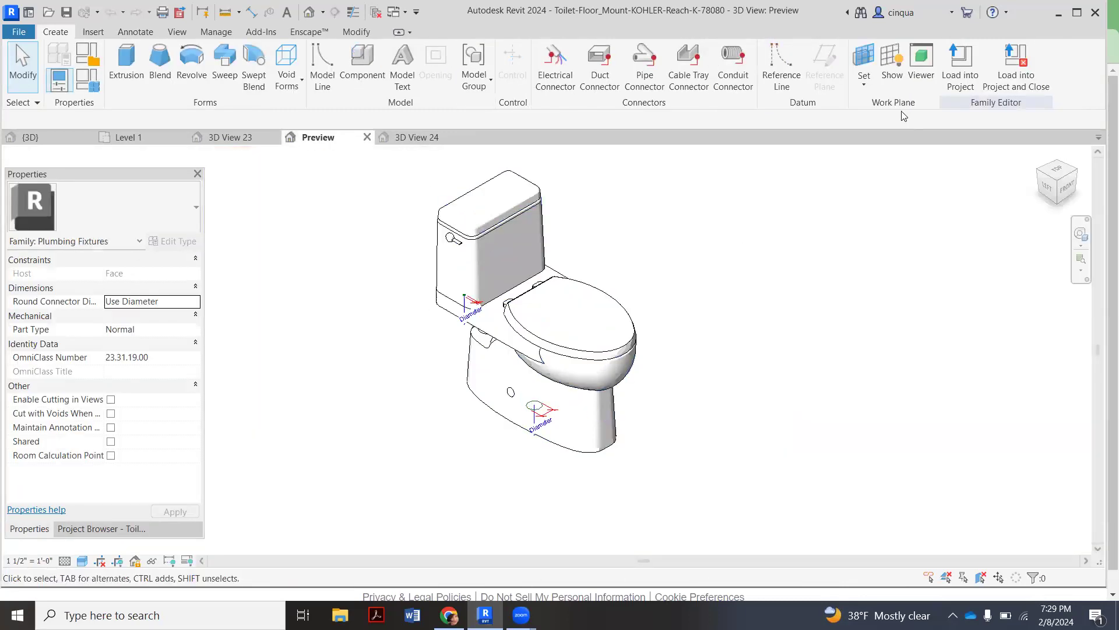
click(966, 64)
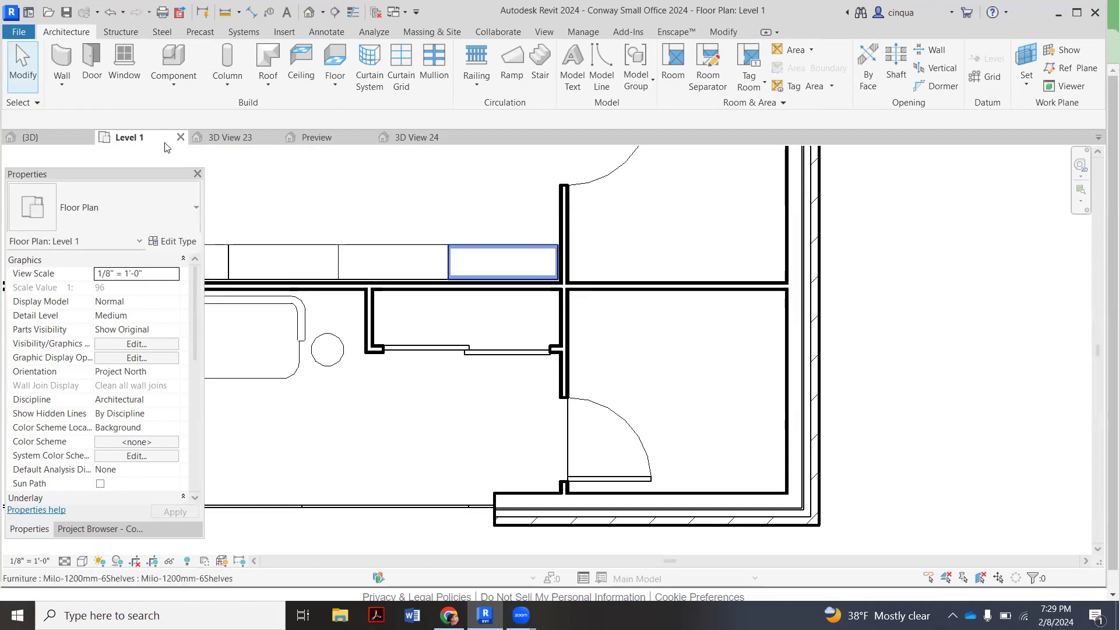
click(173, 62)
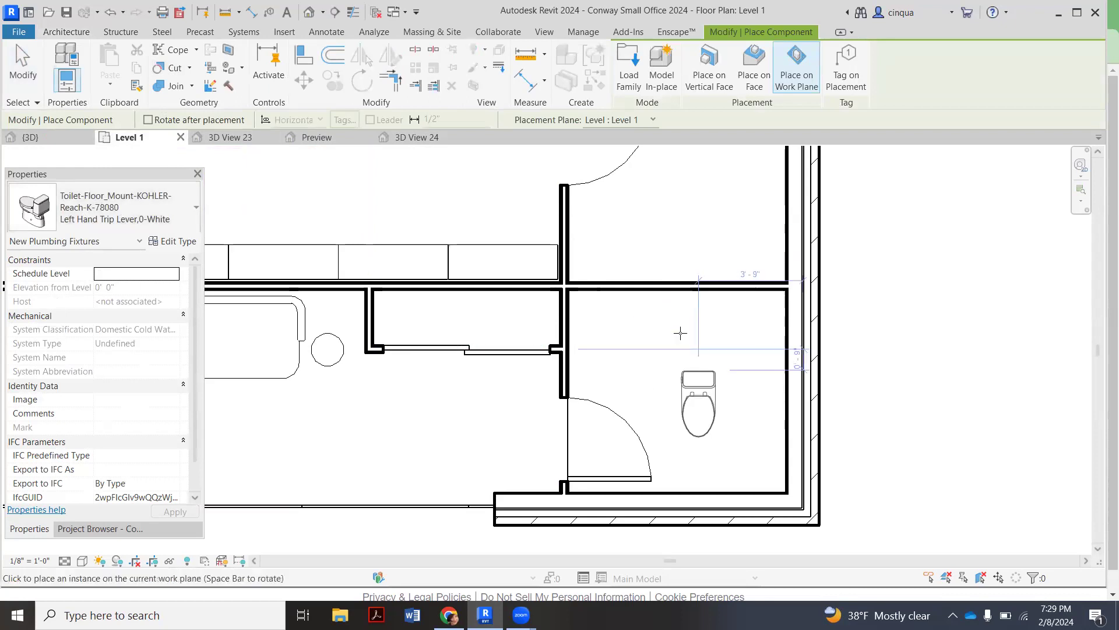
click(638, 296)
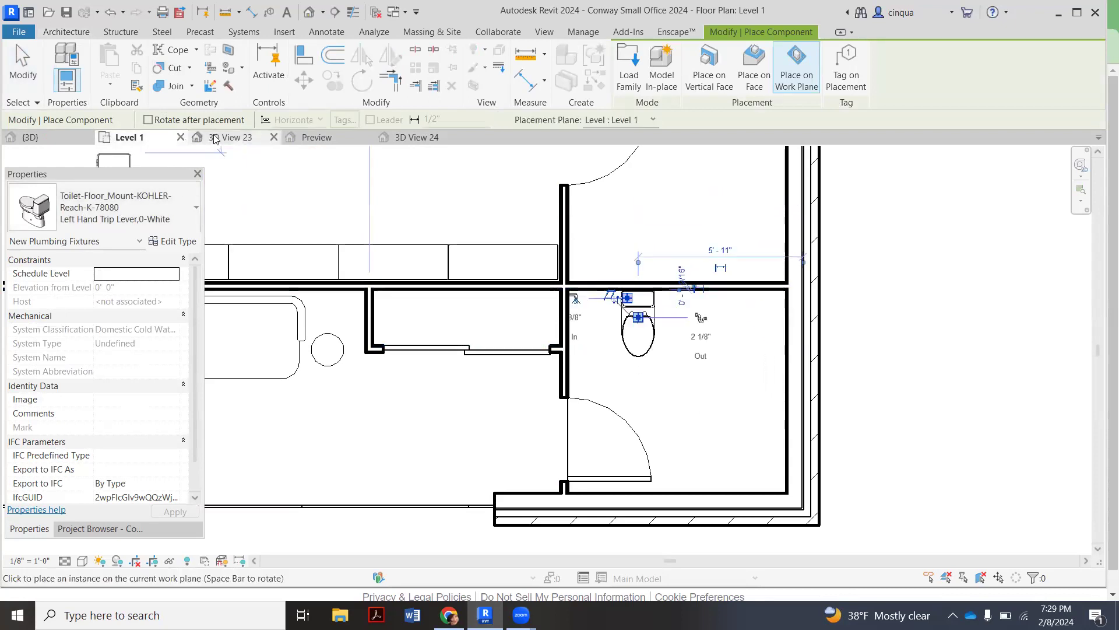
- View the toilet in 3D View 23 and the 3D View 24 perspective, ending component placement
click(243, 139)
scroll(543, 282, down, 2)
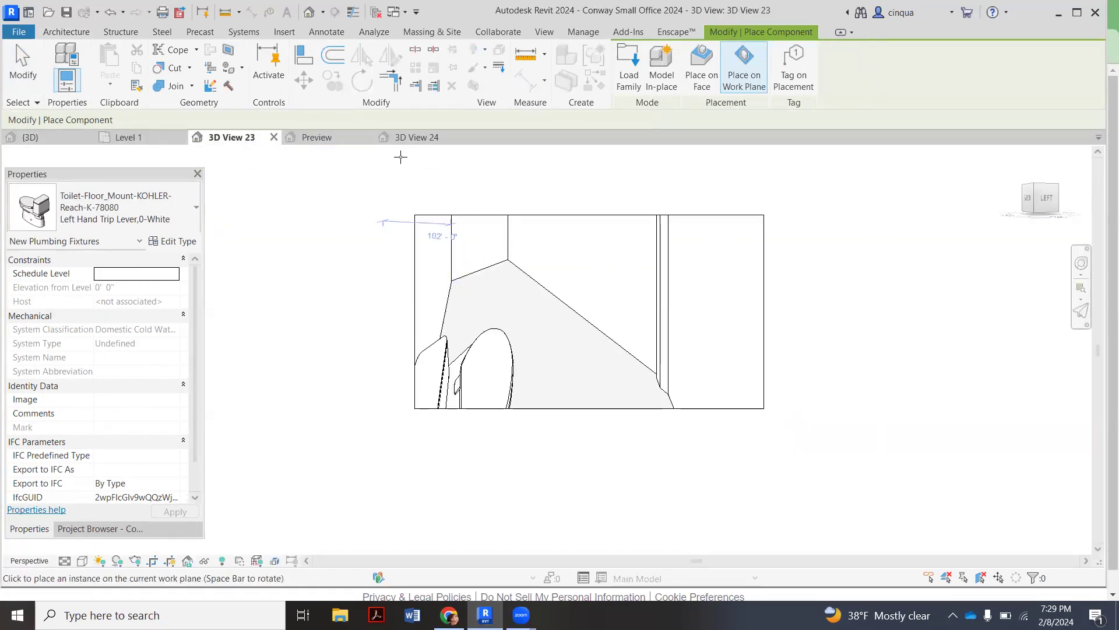
click(416, 139)
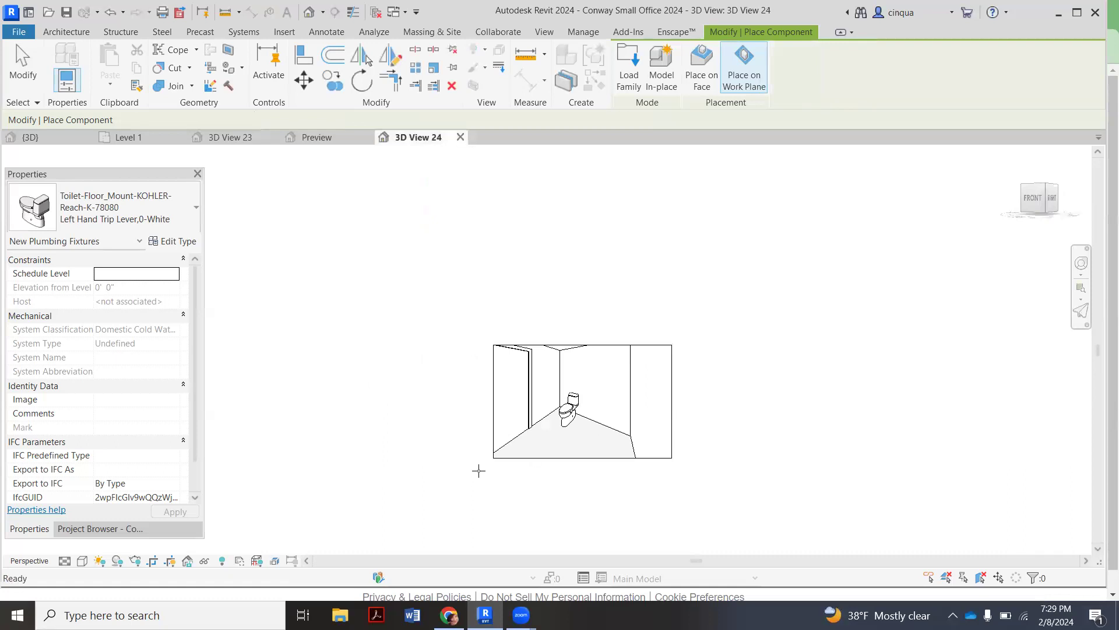
scroll(555, 443, up, 4)
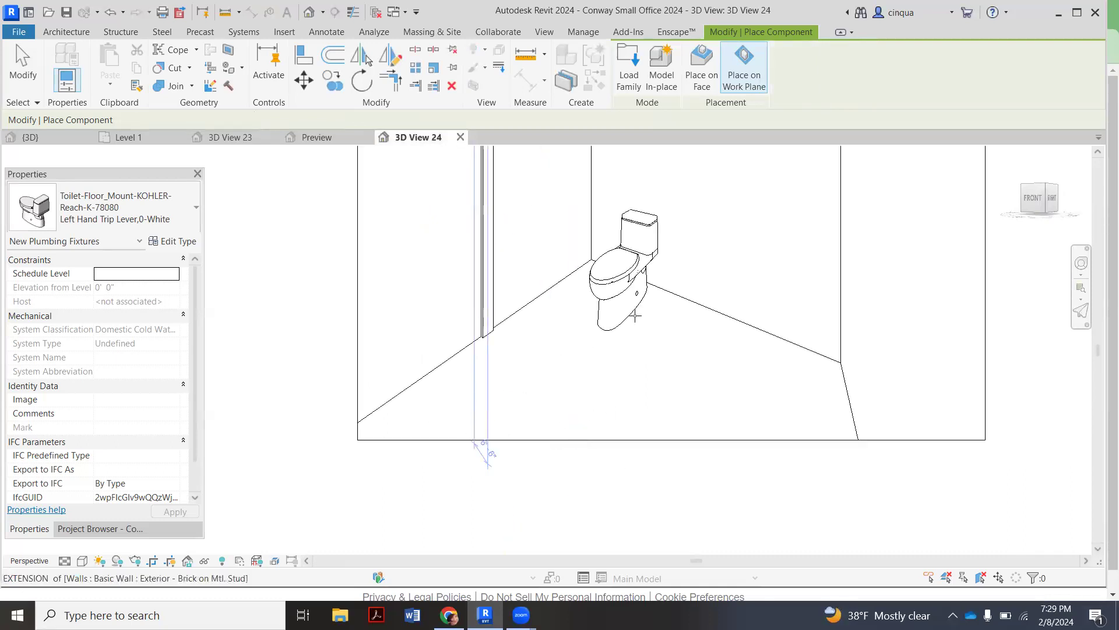
scroll(637, 313, down, 3)
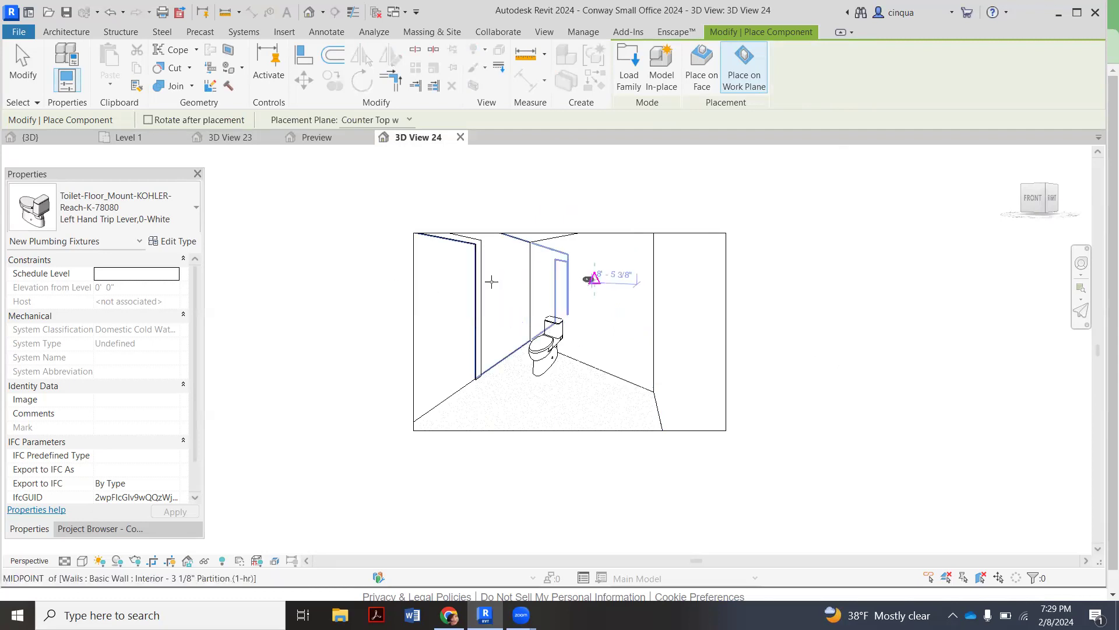
click(22, 64)
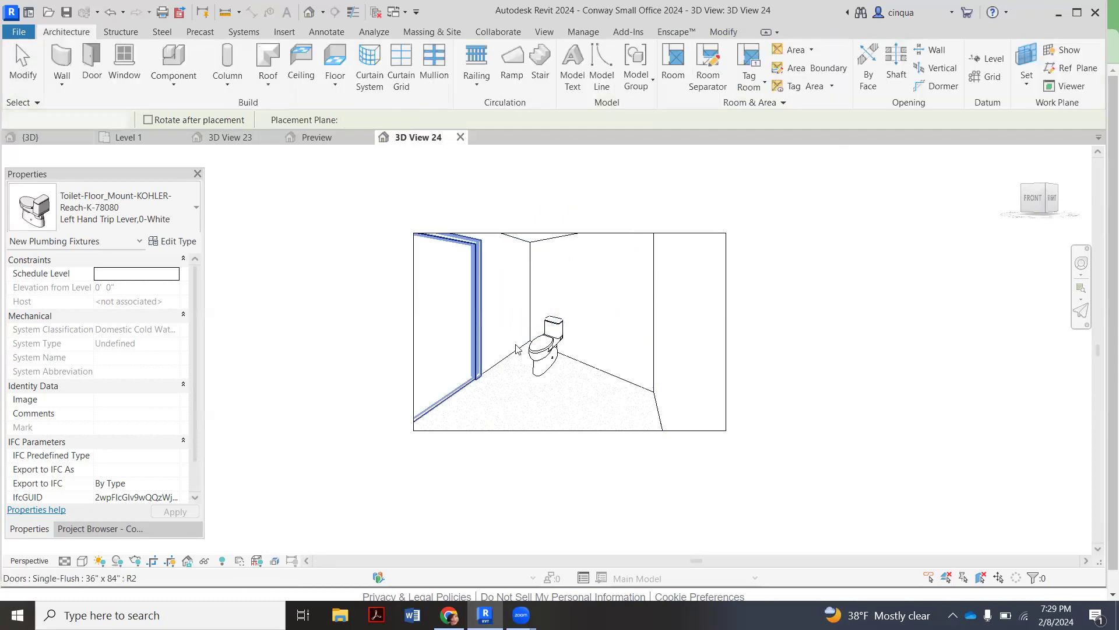
scroll(545, 357, up, 2)
scroll(545, 357, up, 1)
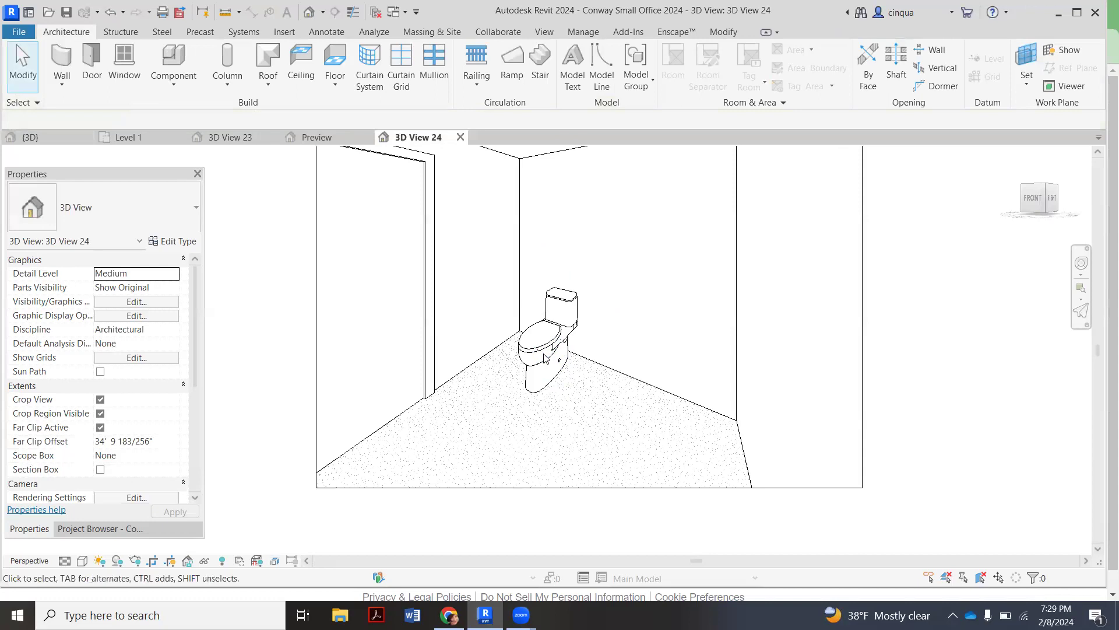
scroll(545, 357, down, 3)
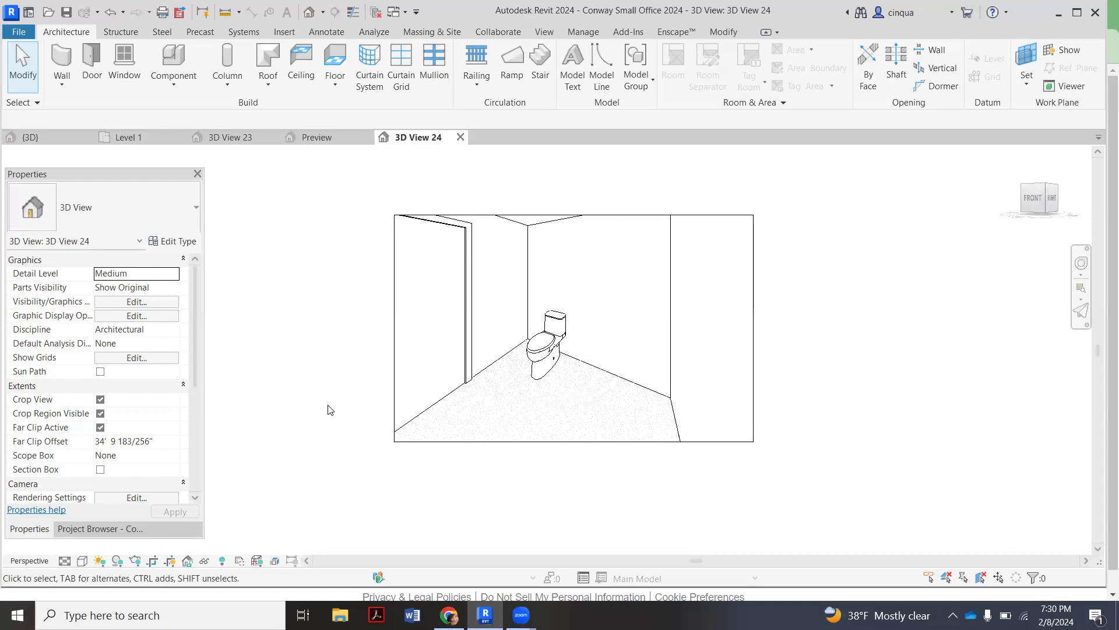
- Review the toilet on the slab in the {3D} view, then go back to the Level 1 plan
click(56, 133)
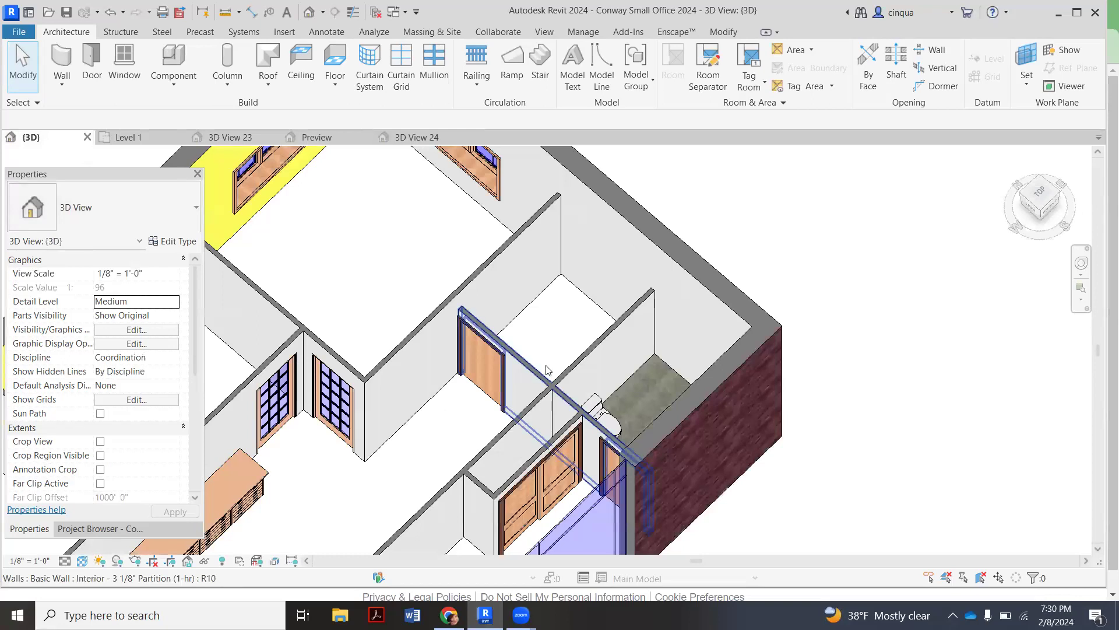
click(131, 137)
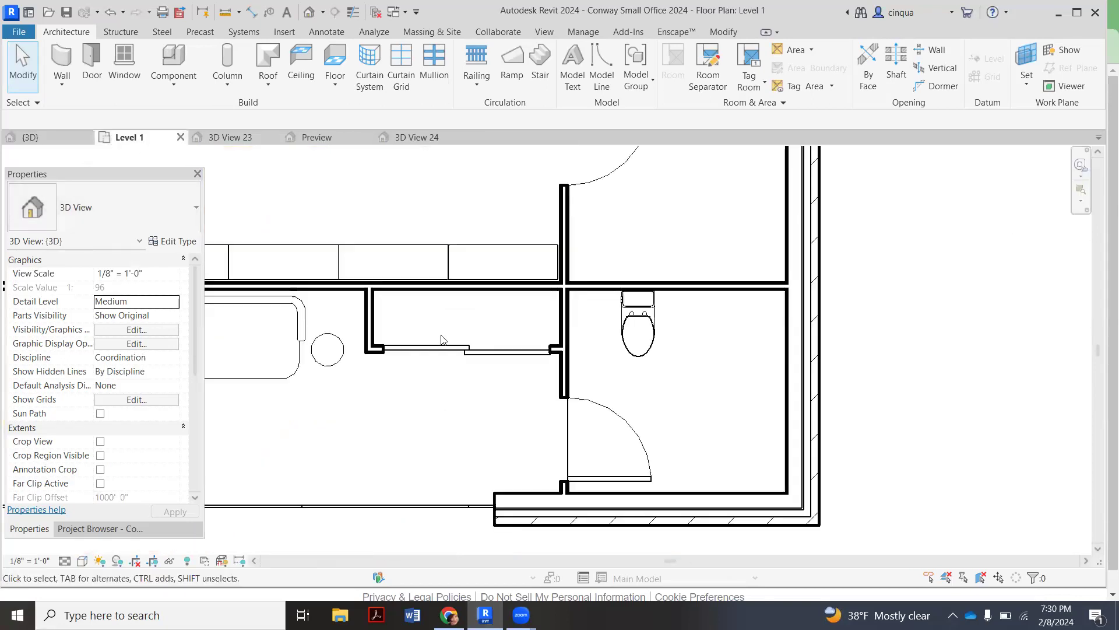